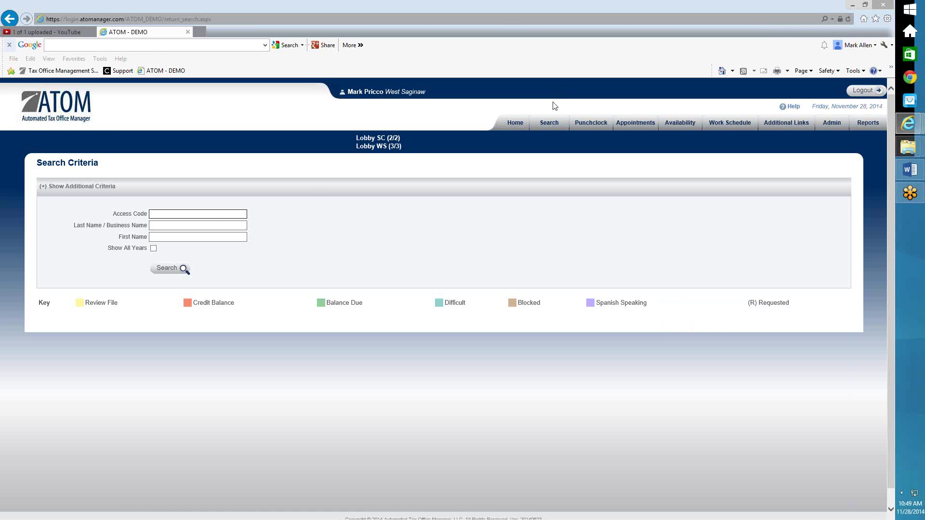
- Search clients by last and first name to bring up the 2013 tax-preparation record
click(210, 228)
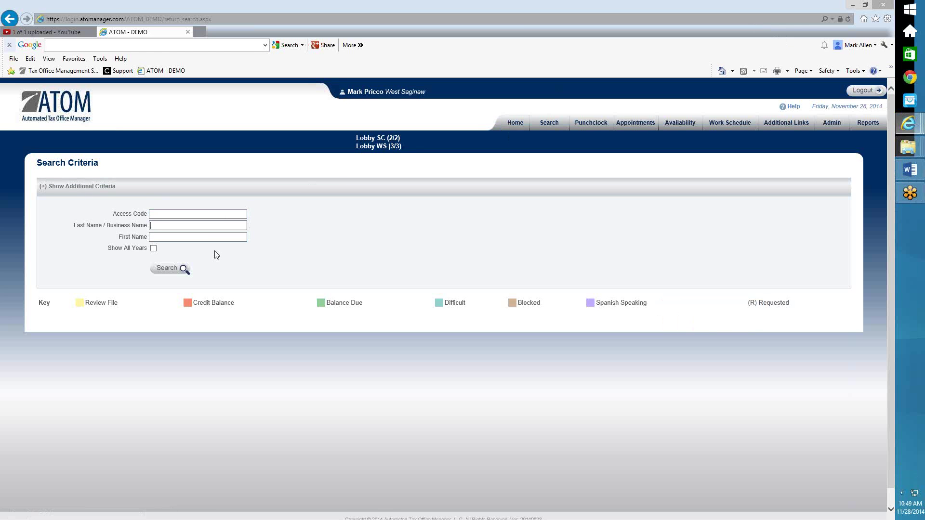
key(Tab)
key(Return)
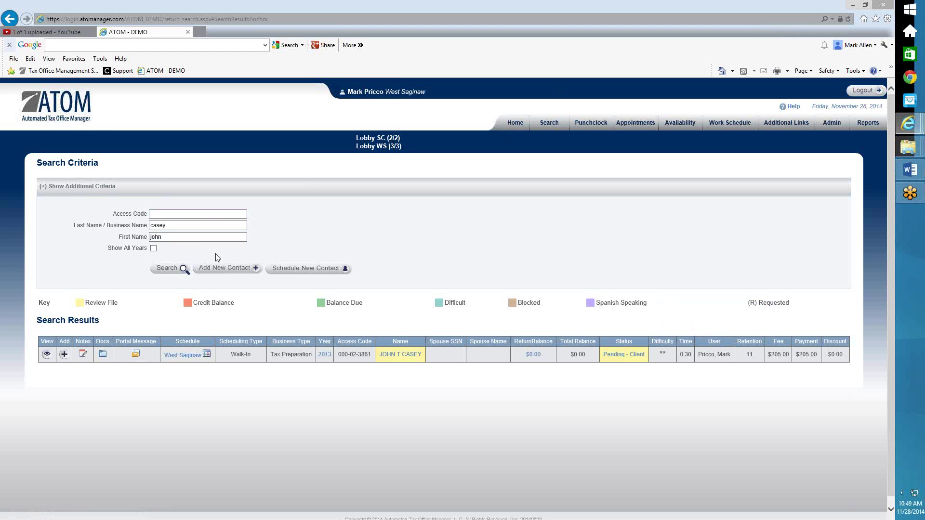
scroll(115, 325, down, 1)
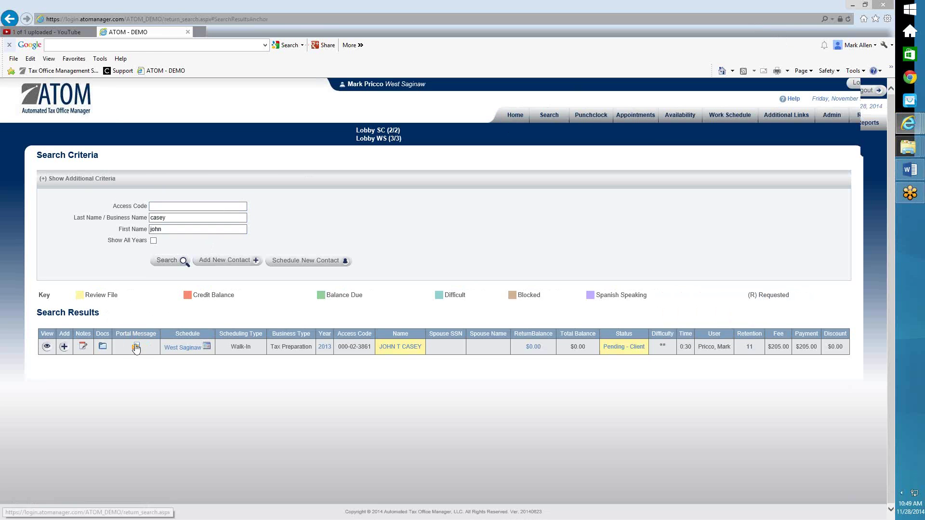
- Send a portal message with subject 'Tax Return Status' and body 'your return shuould be completed by Friday.'
click(136, 347)
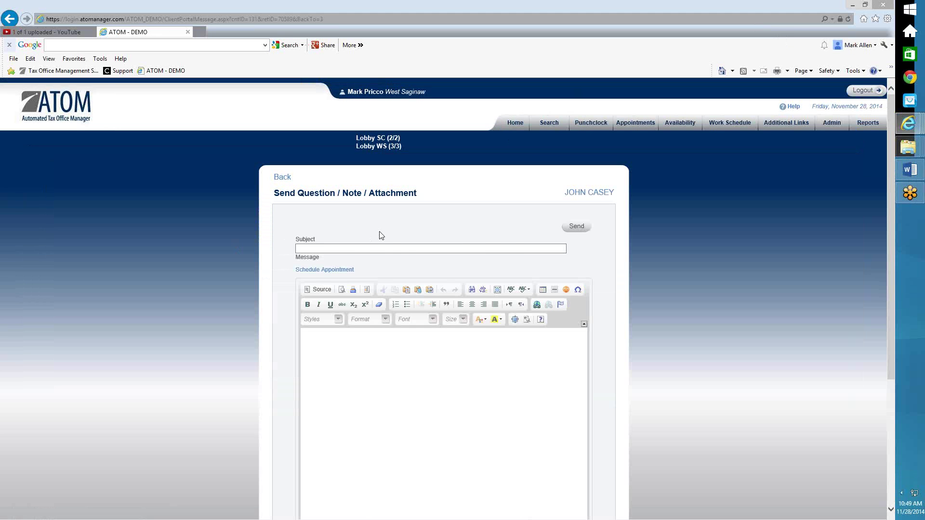
scroll(379, 235, down, 2)
click(345, 184)
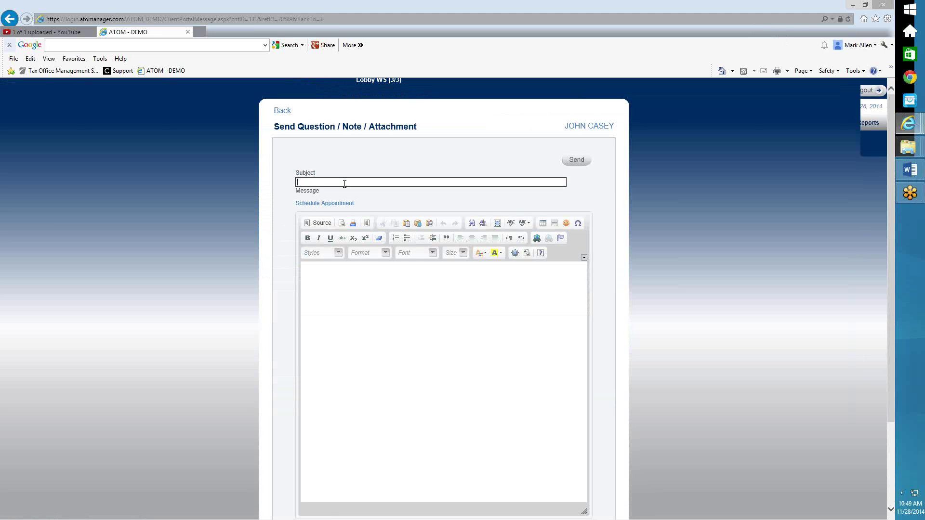
text(Tax Return Status)
key(Tab)
key(Tab)
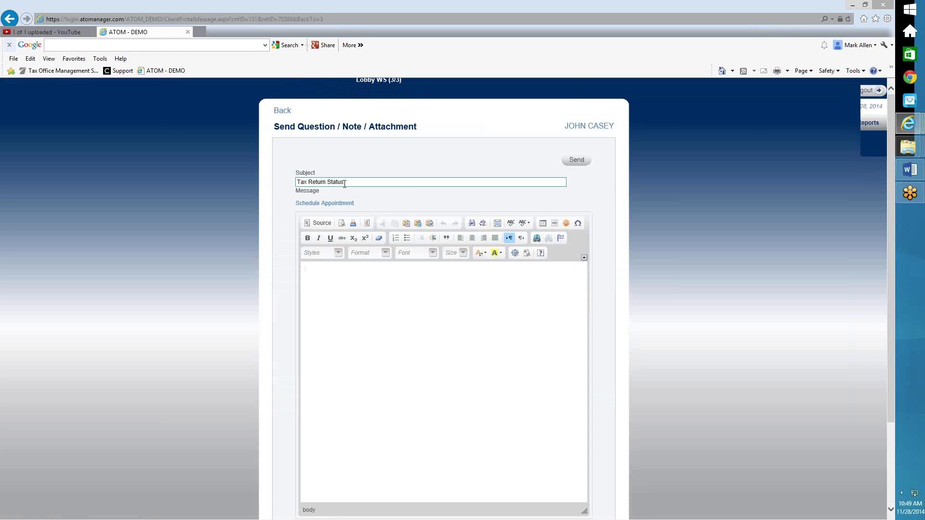
text(your return shuould be completed by Friday.)
scroll(452, 331, down, 2)
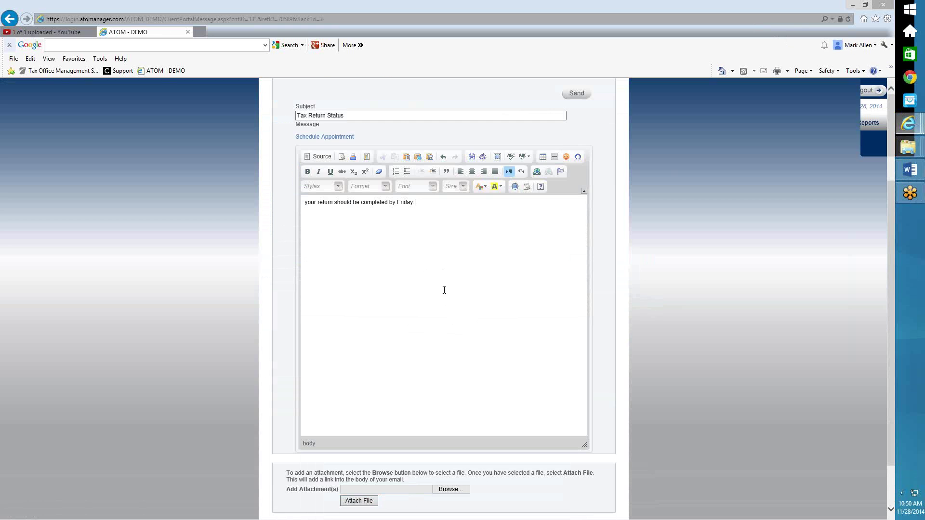
scroll(443, 288, up, 2)
click(575, 160)
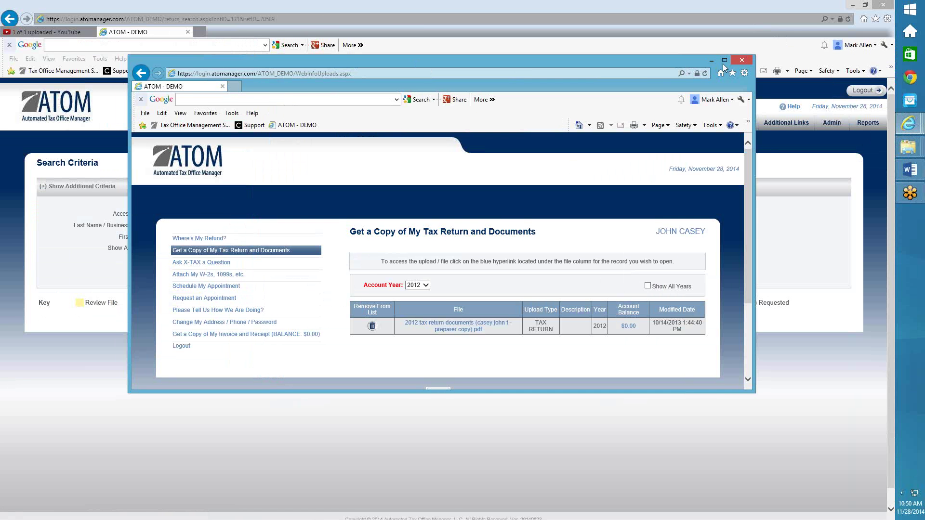
- Maximize the client portal window to full screen
click(725, 60)
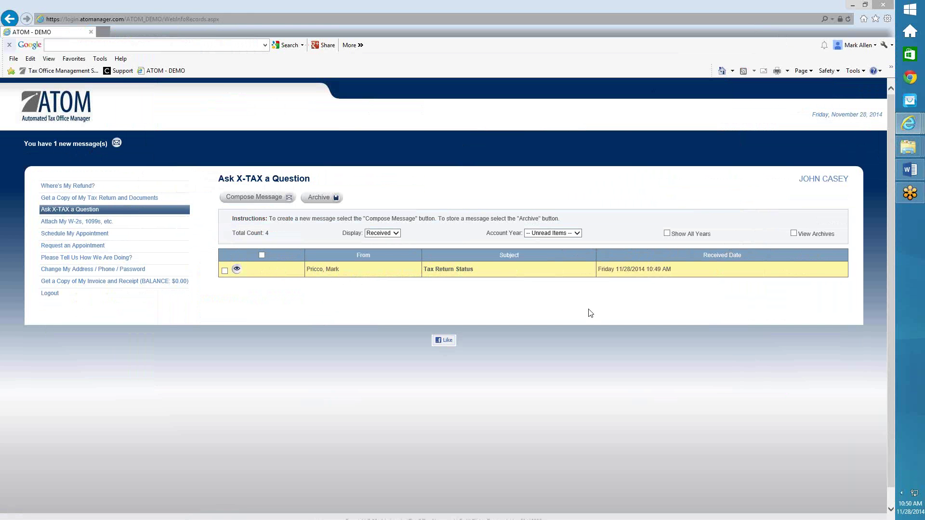
- Open the Tax Return Status message, then return to the message list
click(236, 269)
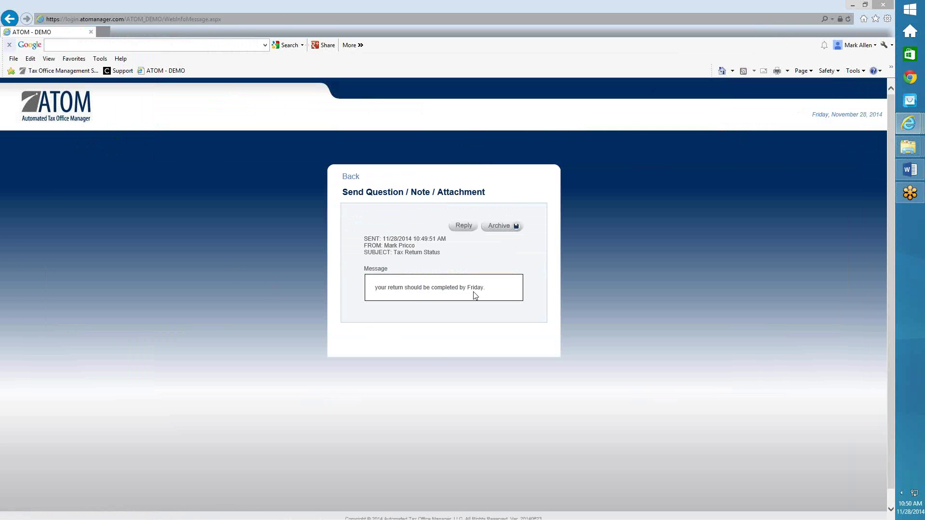
click(351, 177)
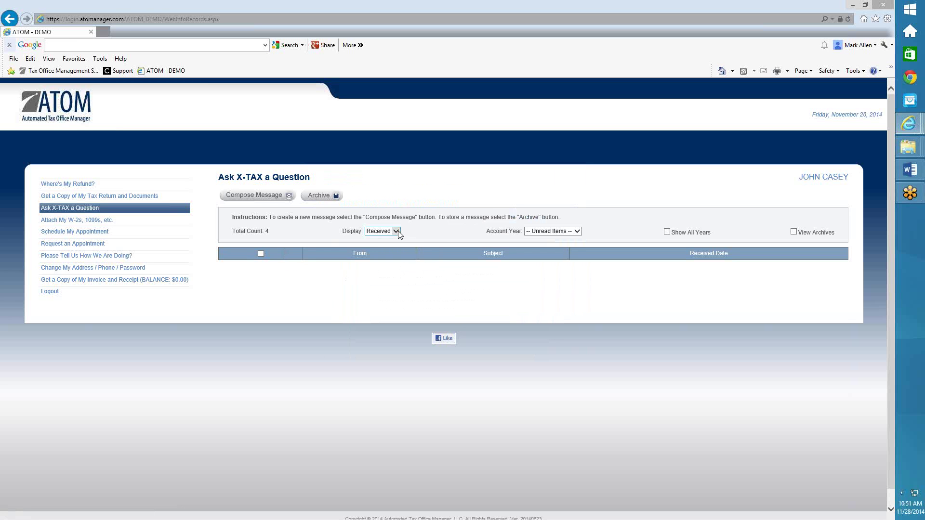
- Filter portal messages to Account Year 2014, then back to -- Unread Items --
click(536, 232)
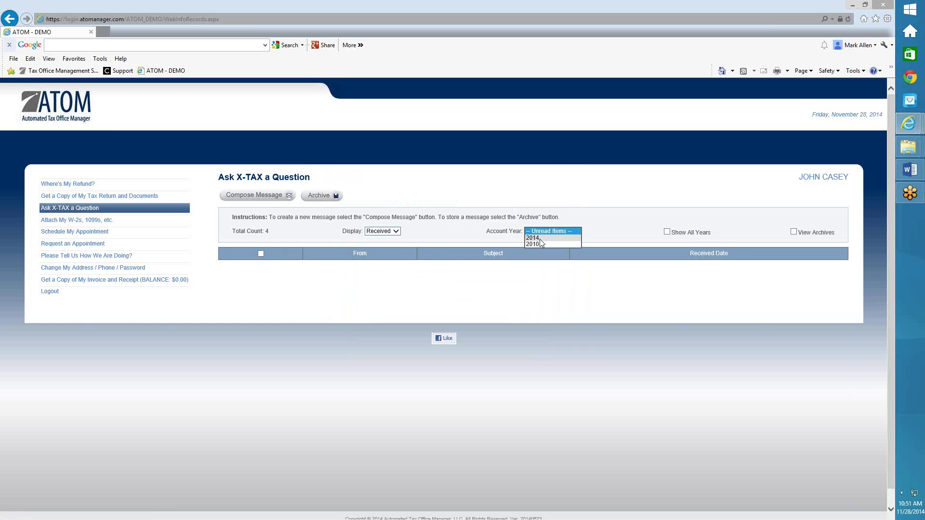
click(540, 239)
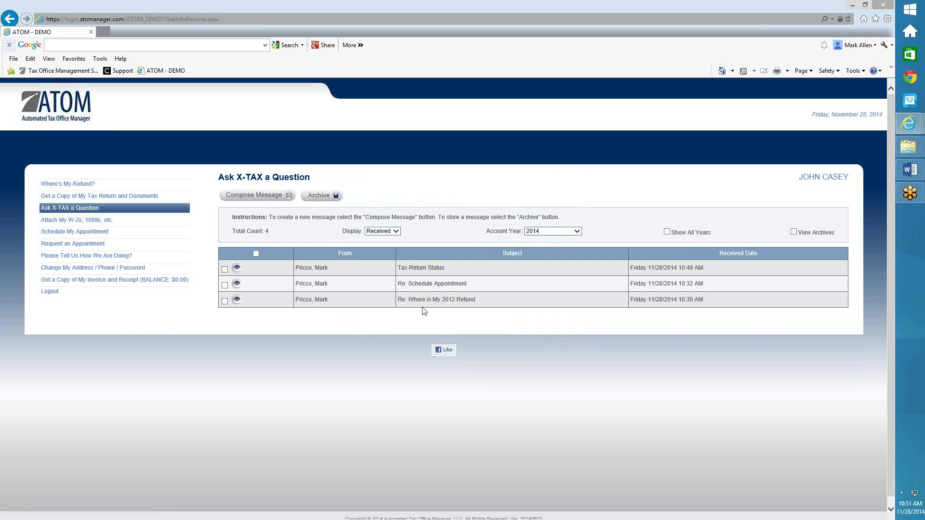
click(551, 233)
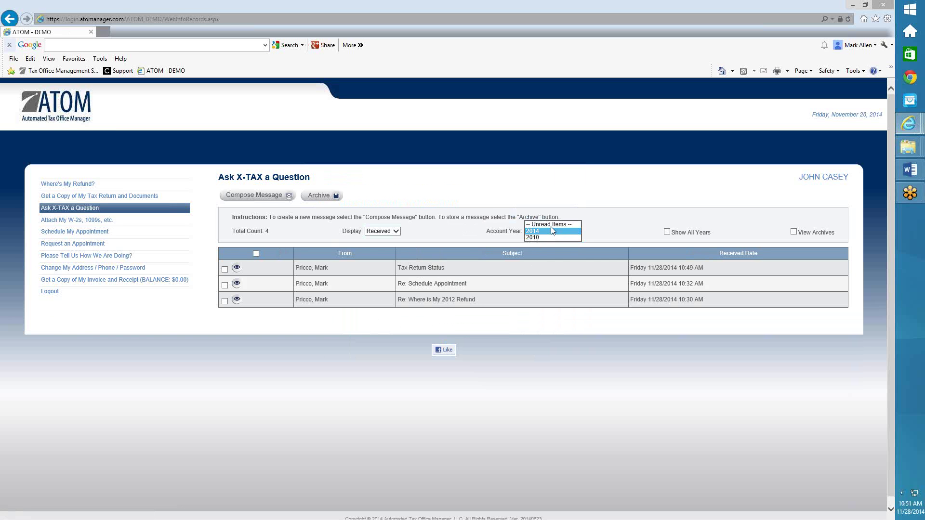
click(551, 223)
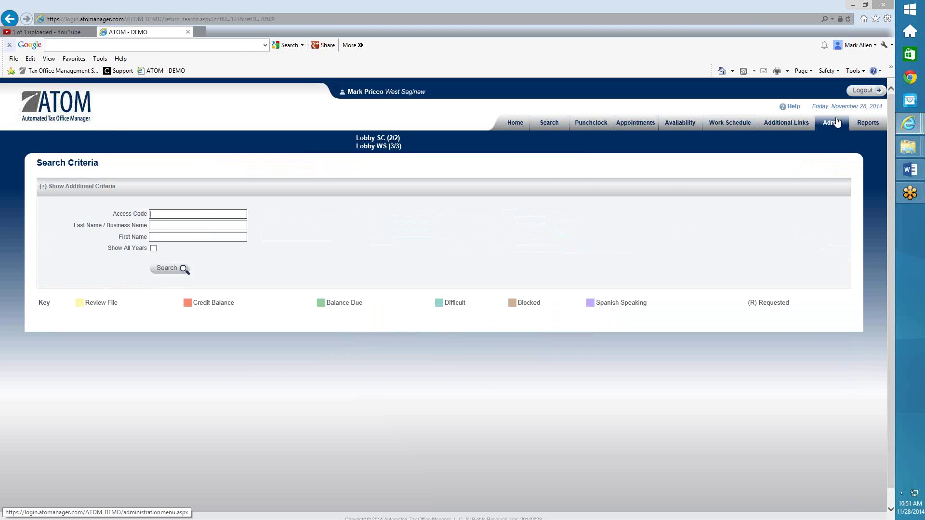
- Open Admin > Batch Messages, then go back to the Search tab
click(831, 122)
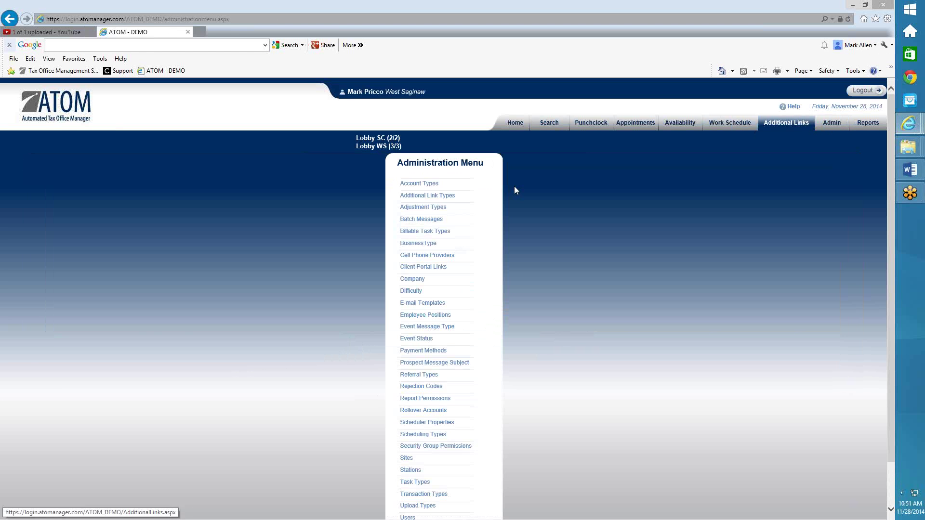
click(423, 221)
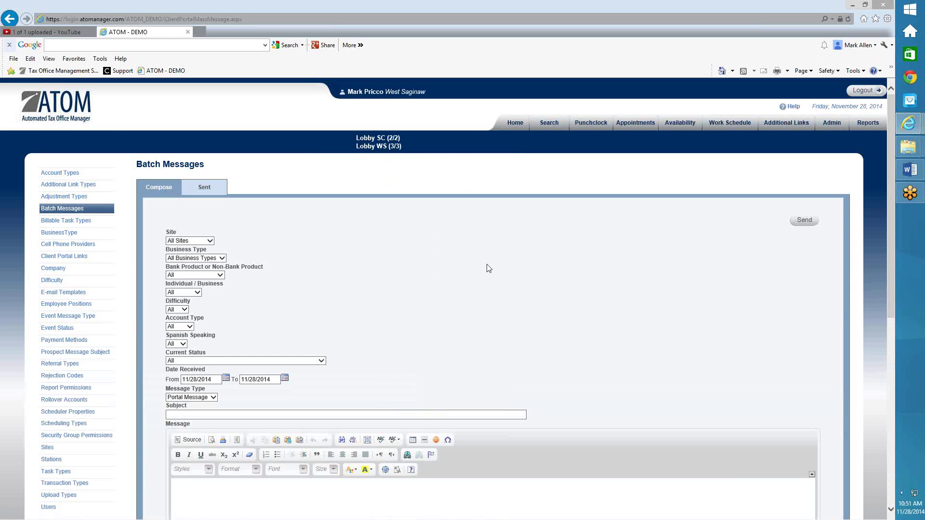
click(542, 124)
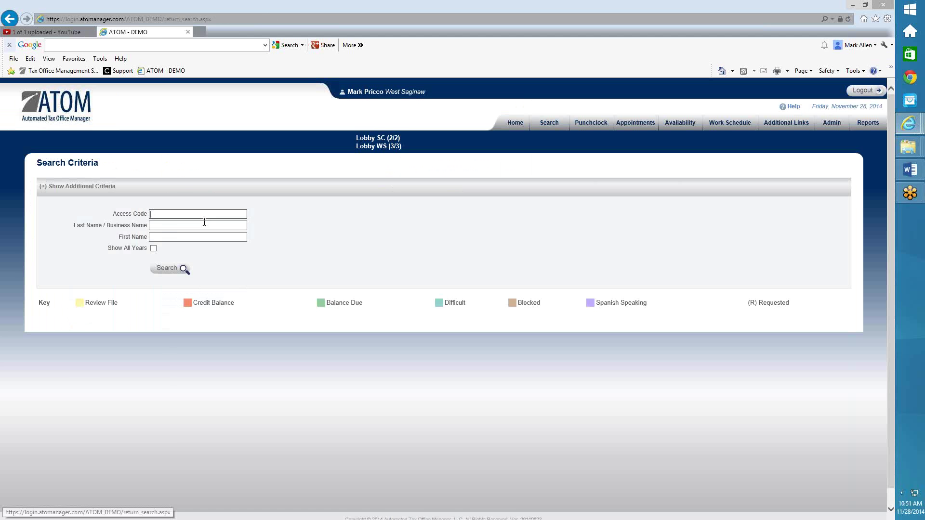
- Search the client by last and first name and open the 2013 return's documents
click(204, 223)
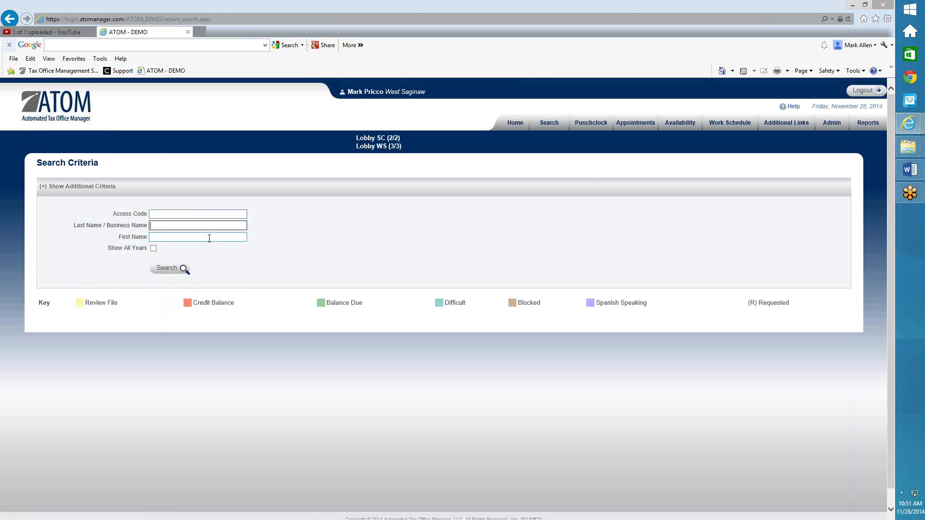
click(209, 239)
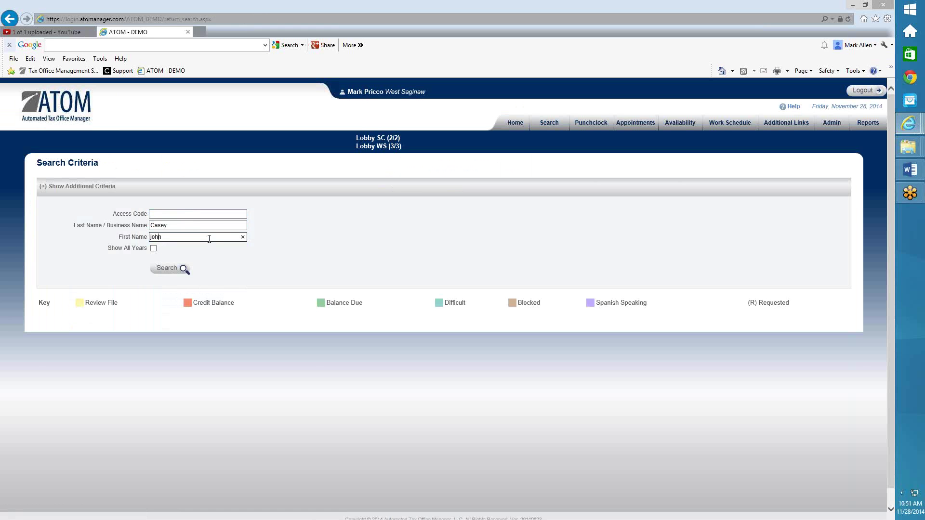
key(Return)
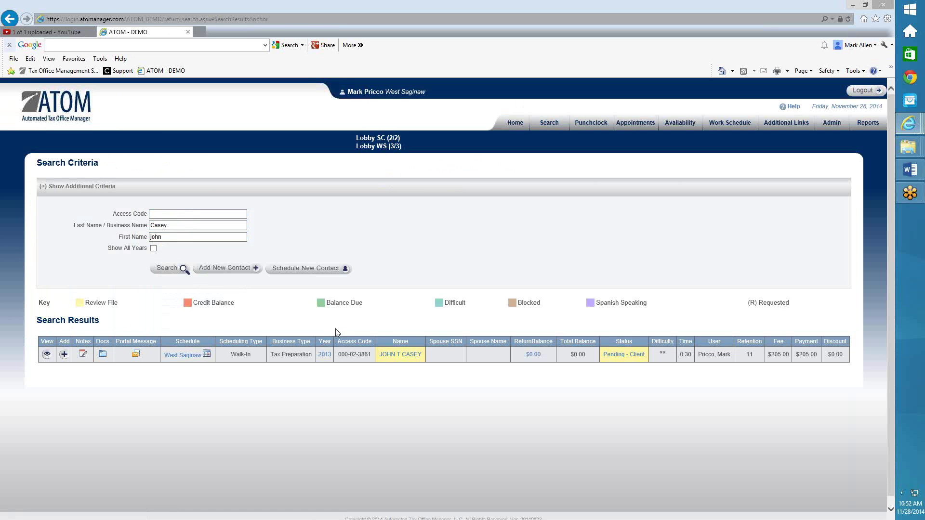
click(103, 356)
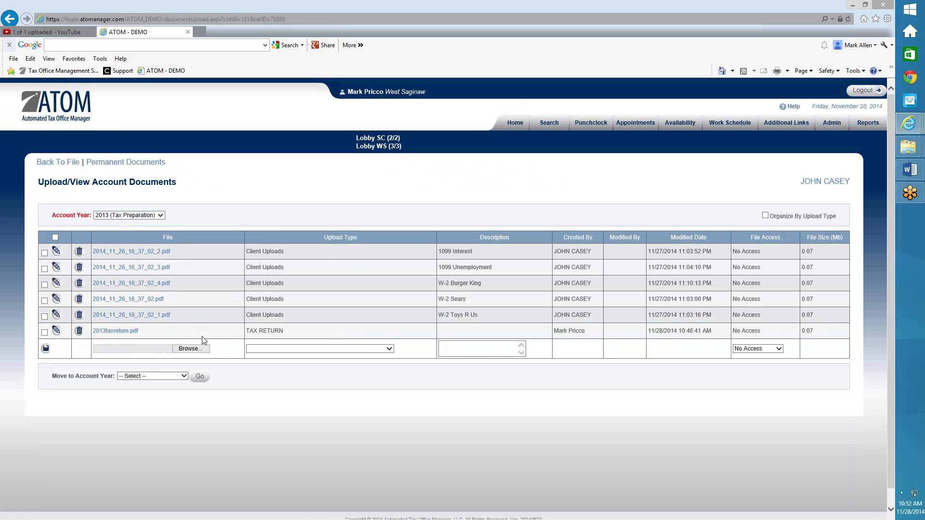
- Set 2013taxreturn.pdf's File Access to Full Access and save the record
click(57, 332)
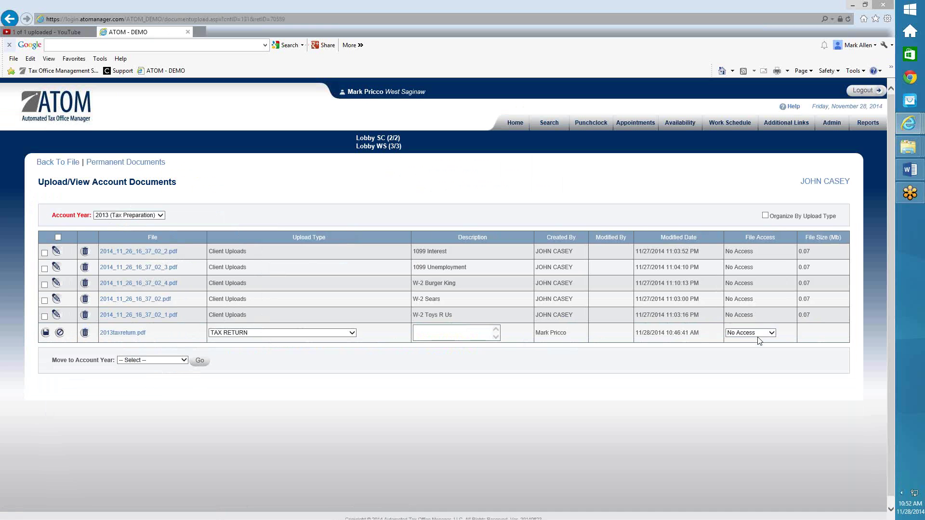
click(759, 334)
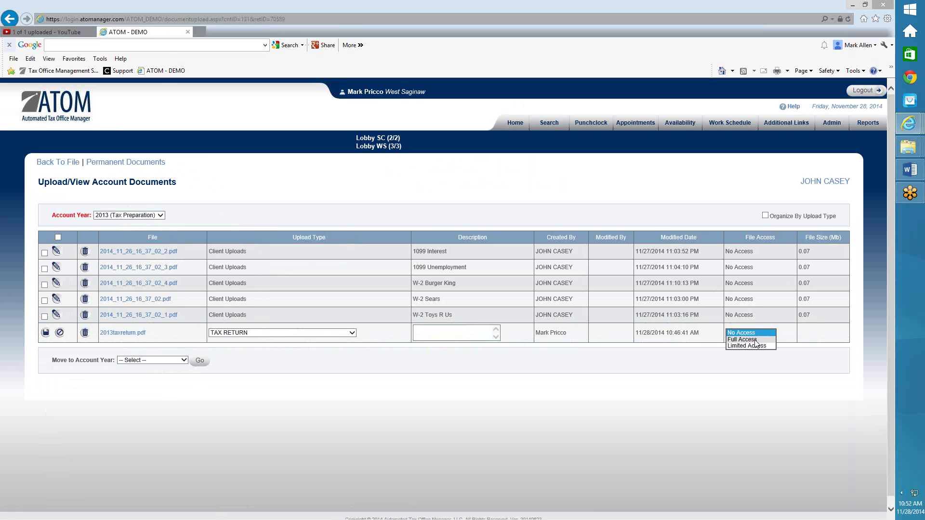
click(755, 340)
click(45, 333)
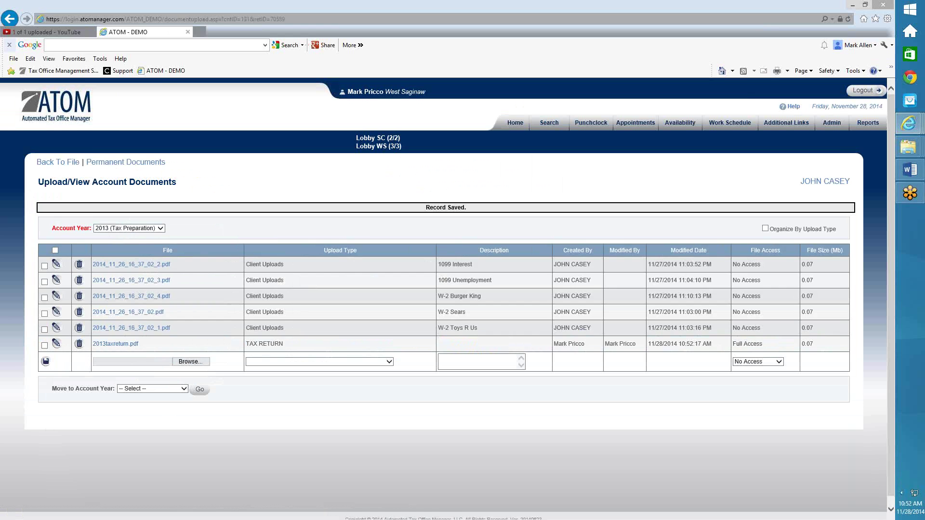
- Maximize the client portal, view the tax return documents page, then return to Ask X-TAX a Question
key(alt+Tab)
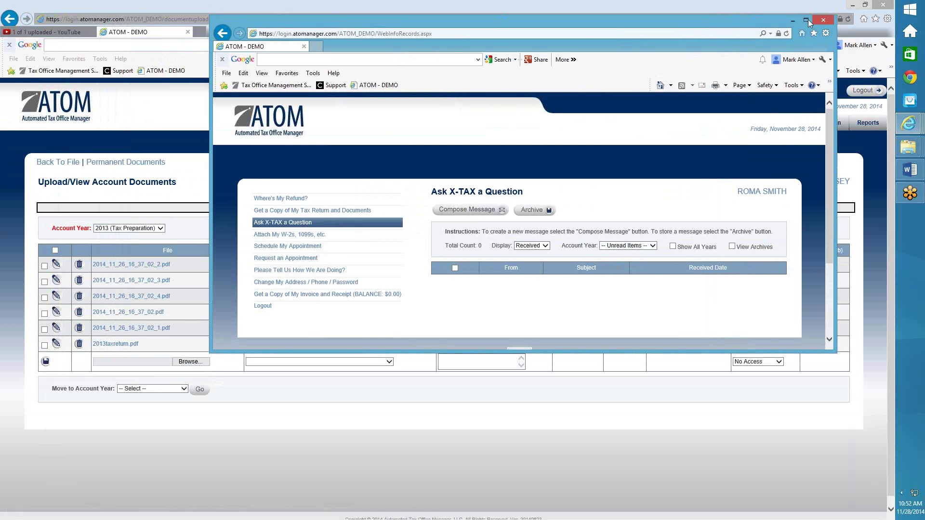
click(808, 19)
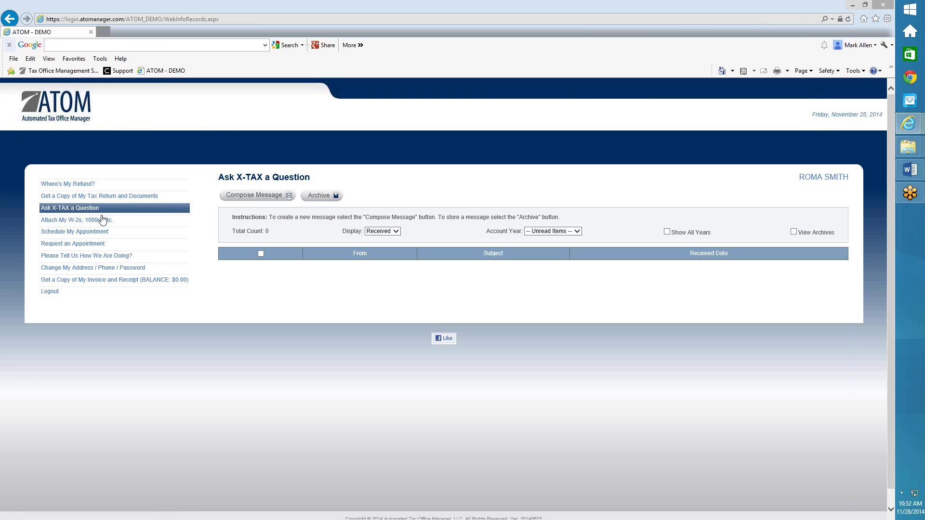
click(102, 197)
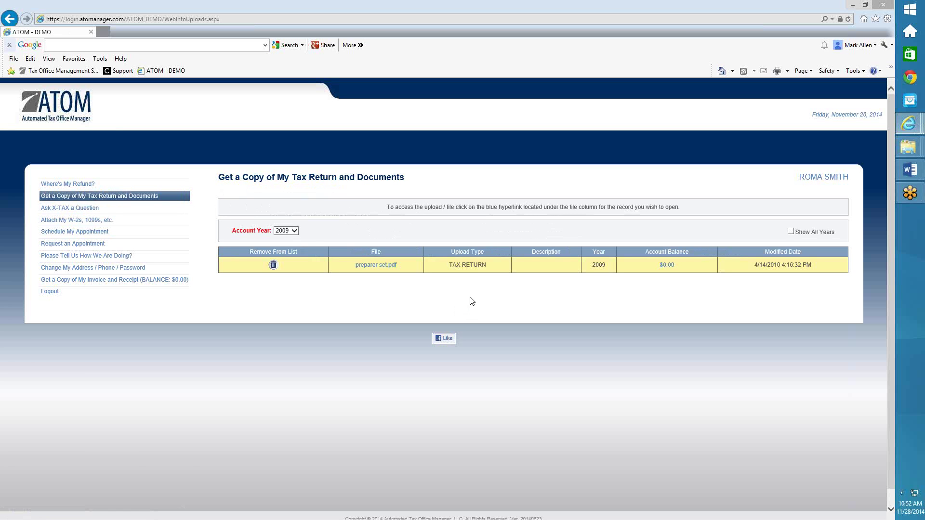
click(294, 231)
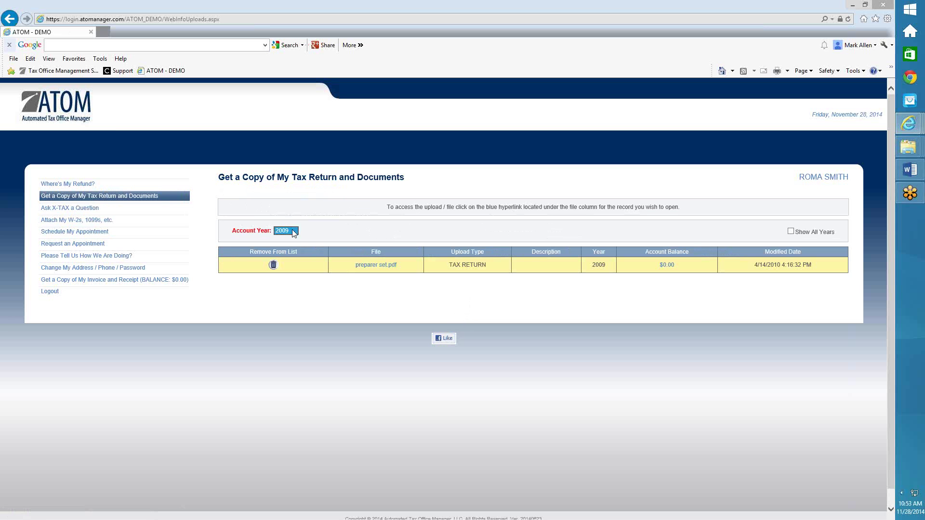
click(107, 211)
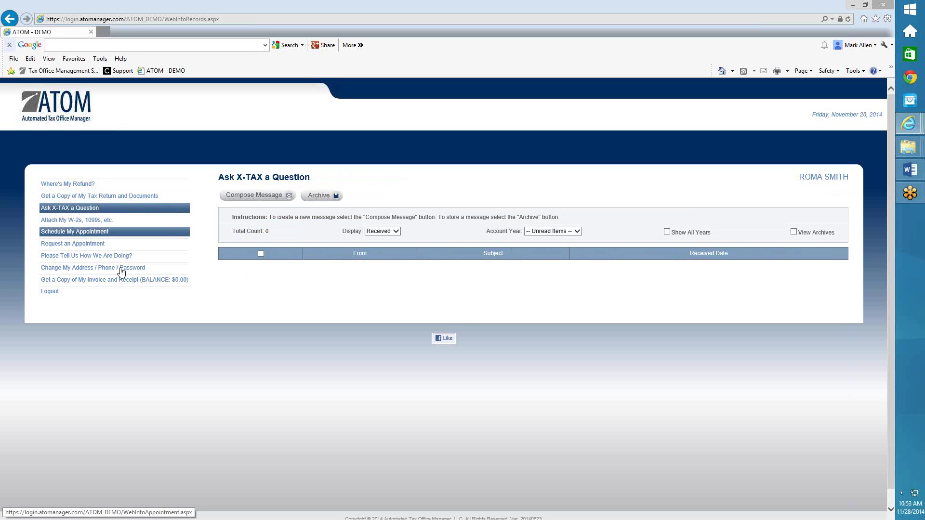